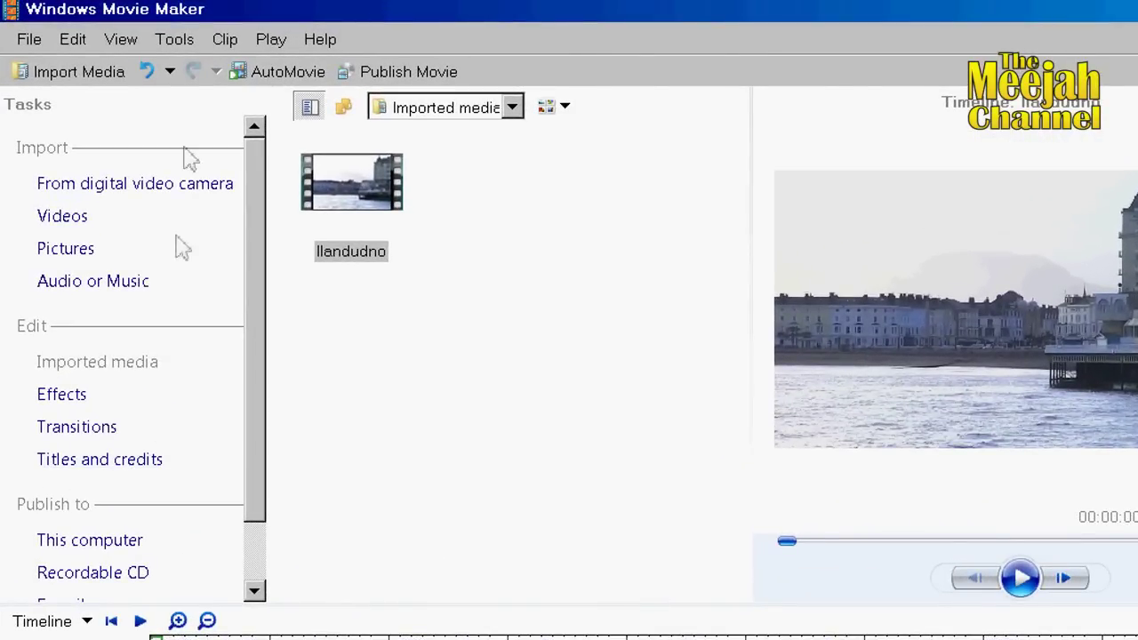
Start a new title from Tools > Titles and Credits, placing it on the selected clip
click(182, 43)
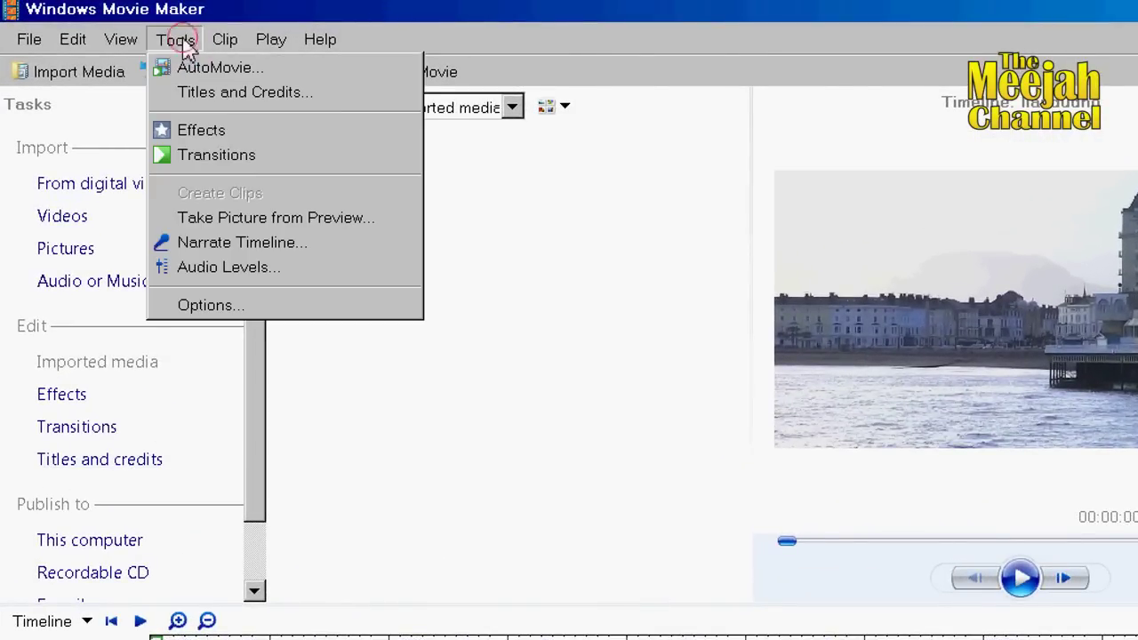
click(345, 92)
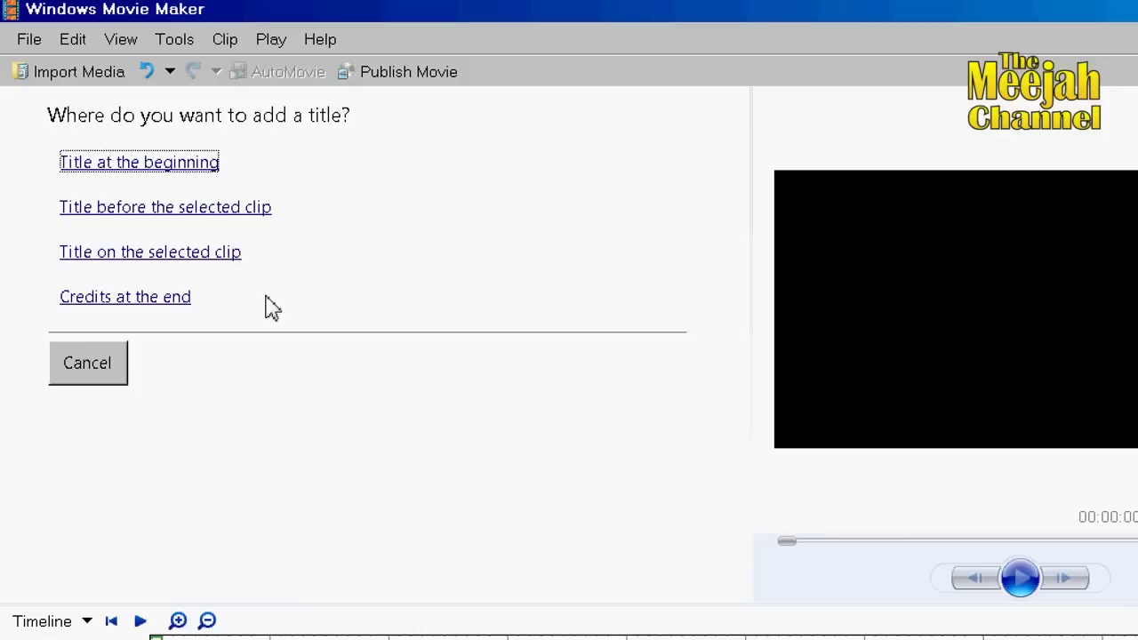
click(197, 254)
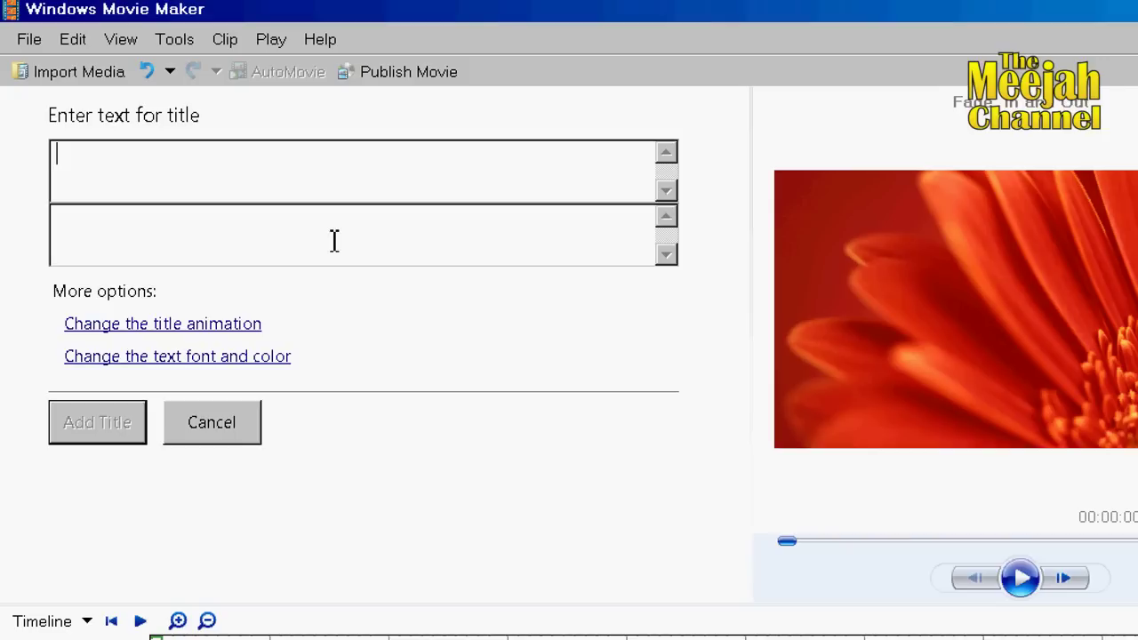
Preview Fly In, News Banner, Flashing, Spin and Zoom animations, then choose Stretch for the title
click(180, 327)
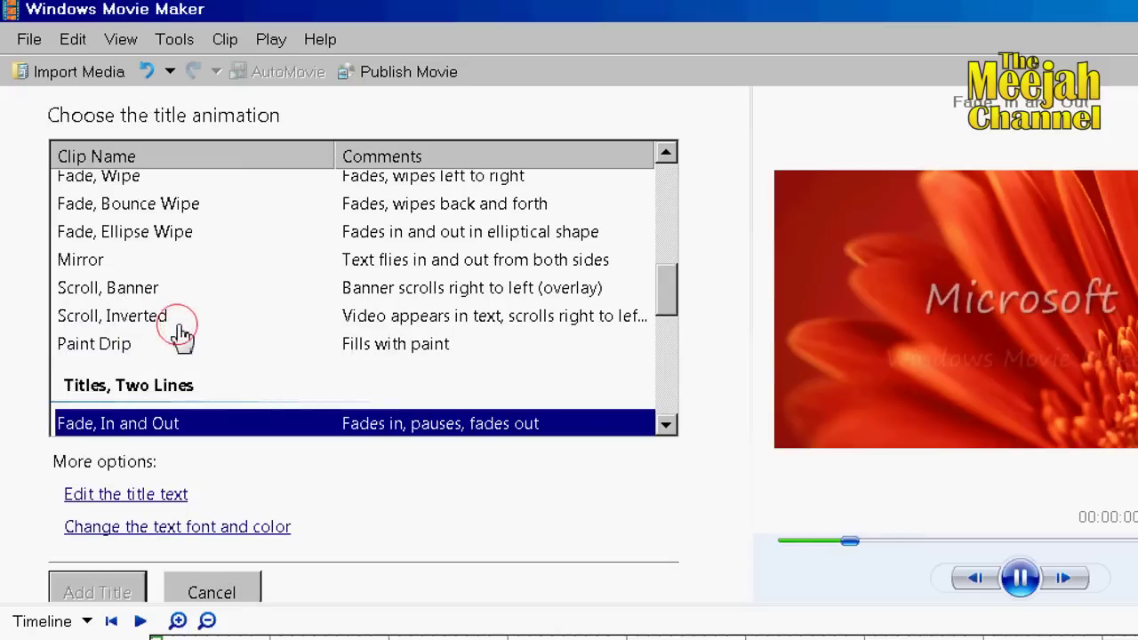
drag(666, 305, 681, 197)
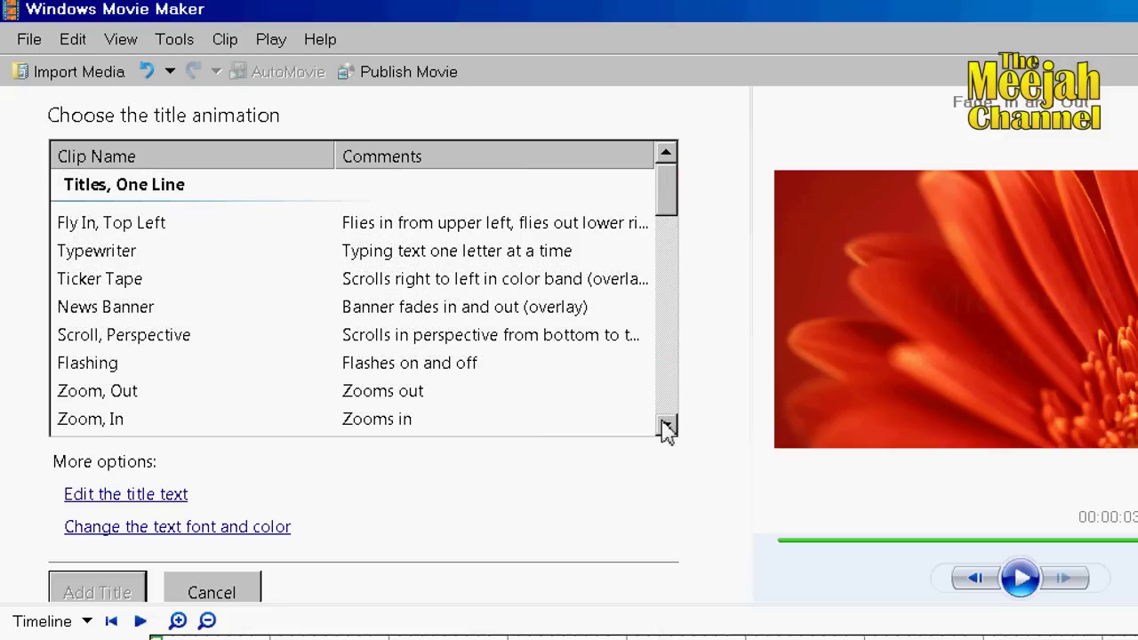
click(119, 224)
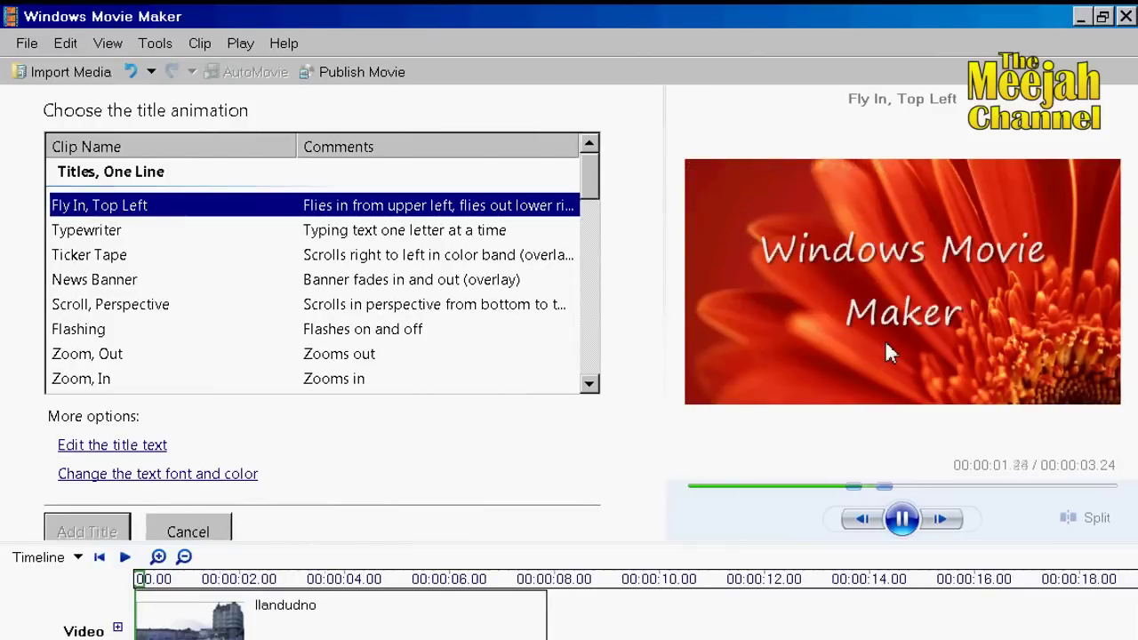
click(116, 283)
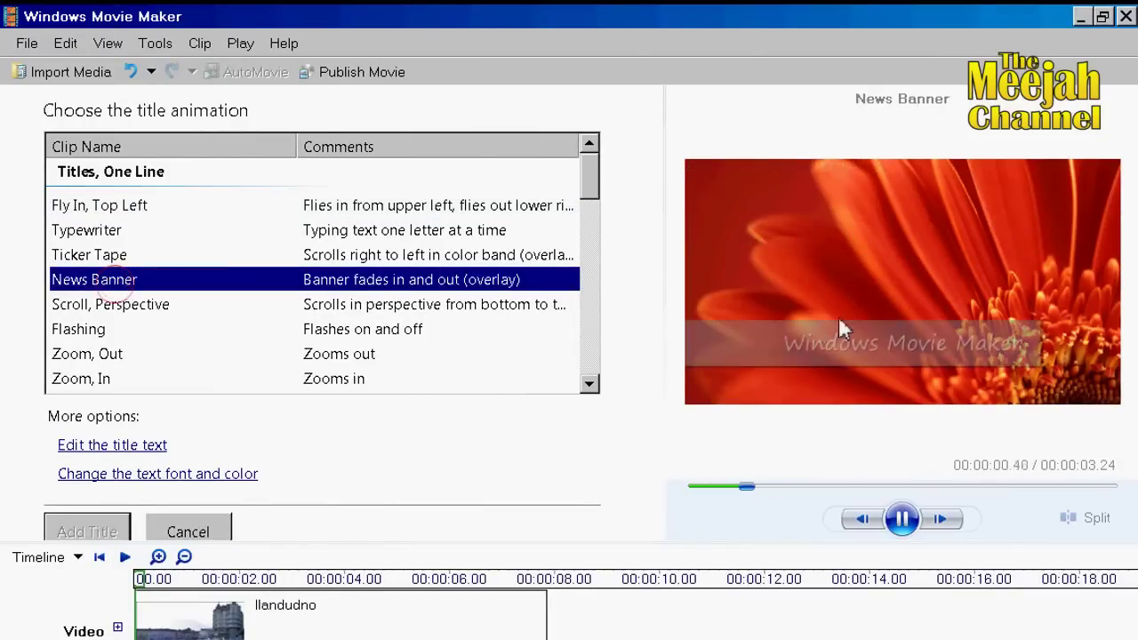
click(89, 329)
drag(591, 192, 594, 233)
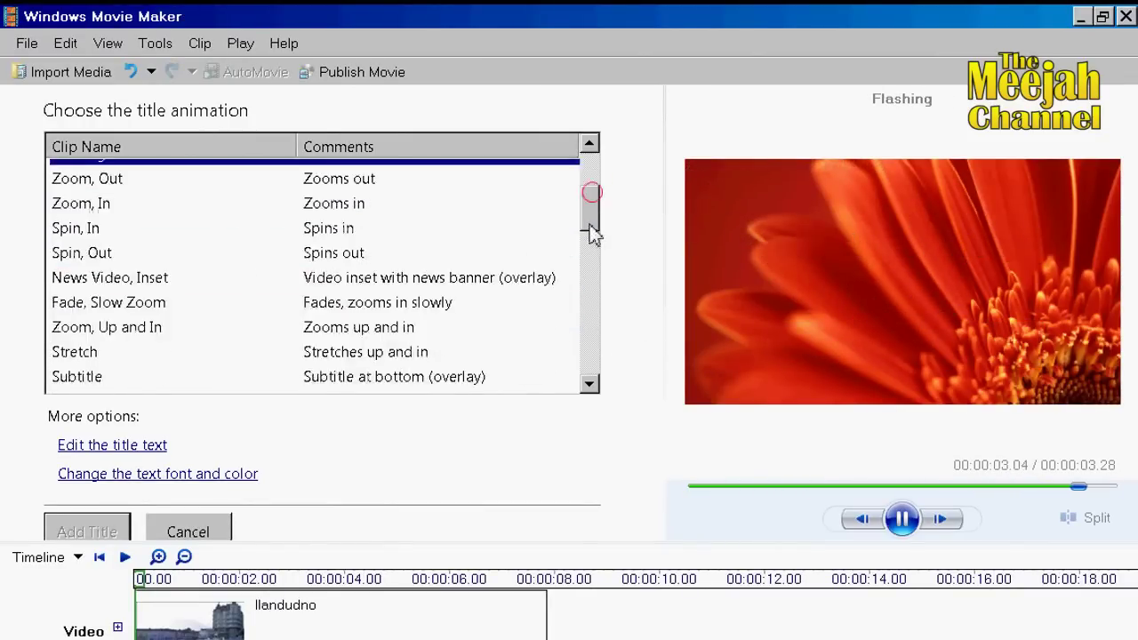
click(133, 206)
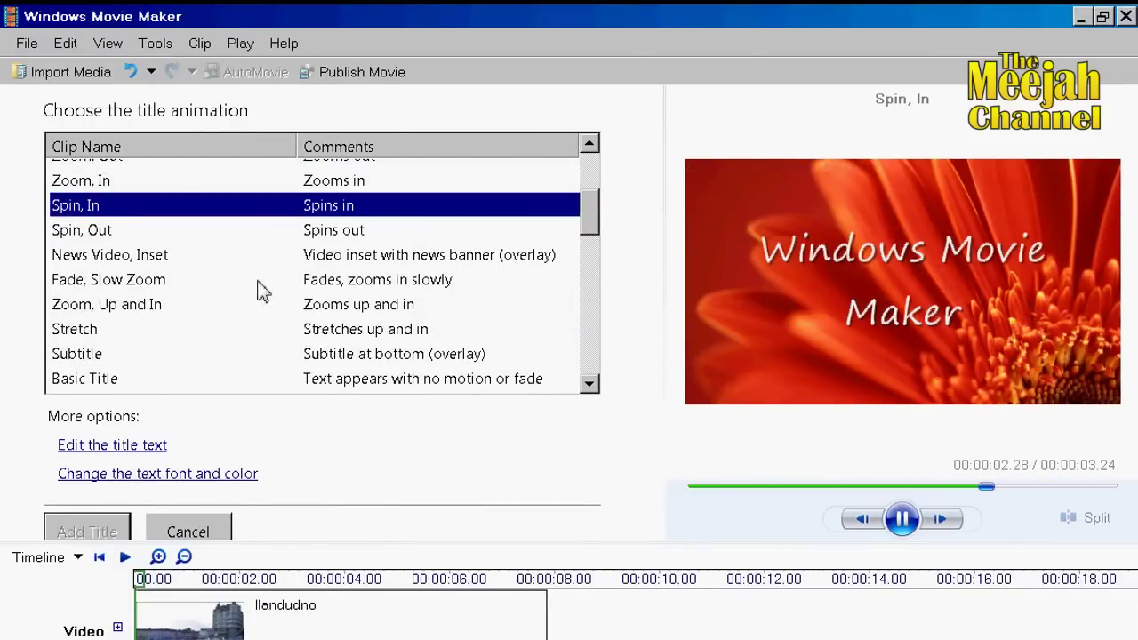
click(98, 304)
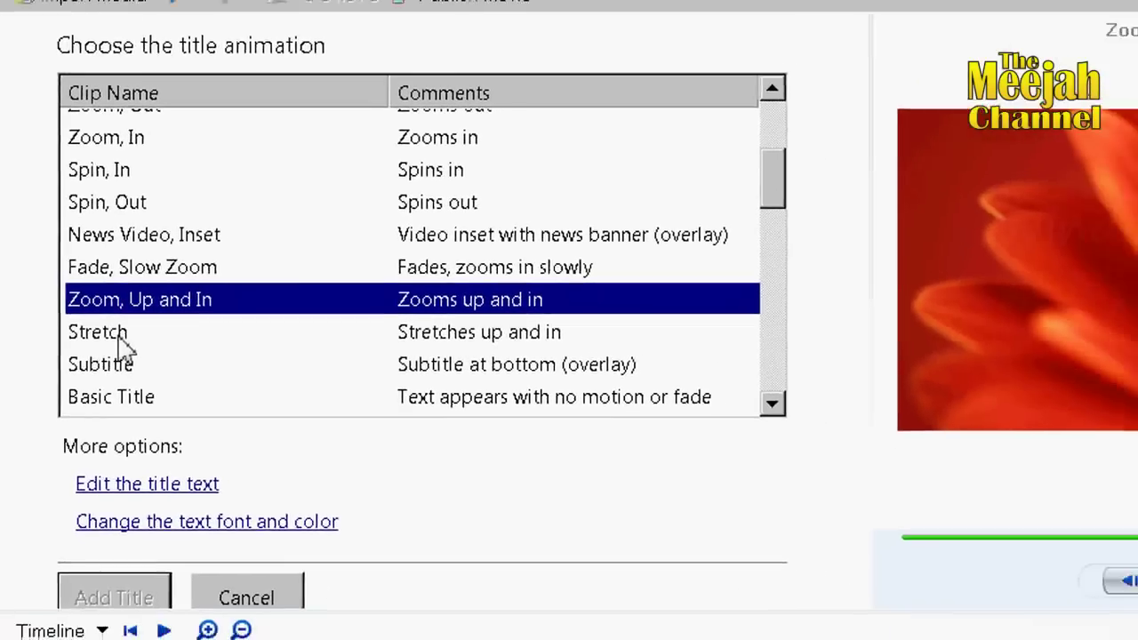
click(135, 340)
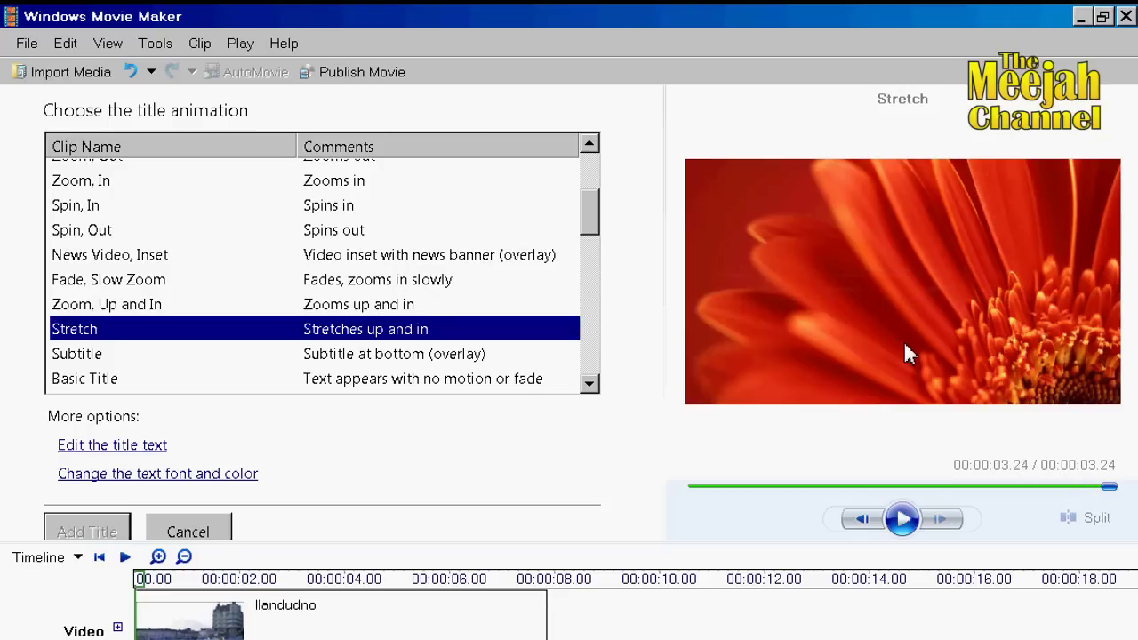
click(144, 452)
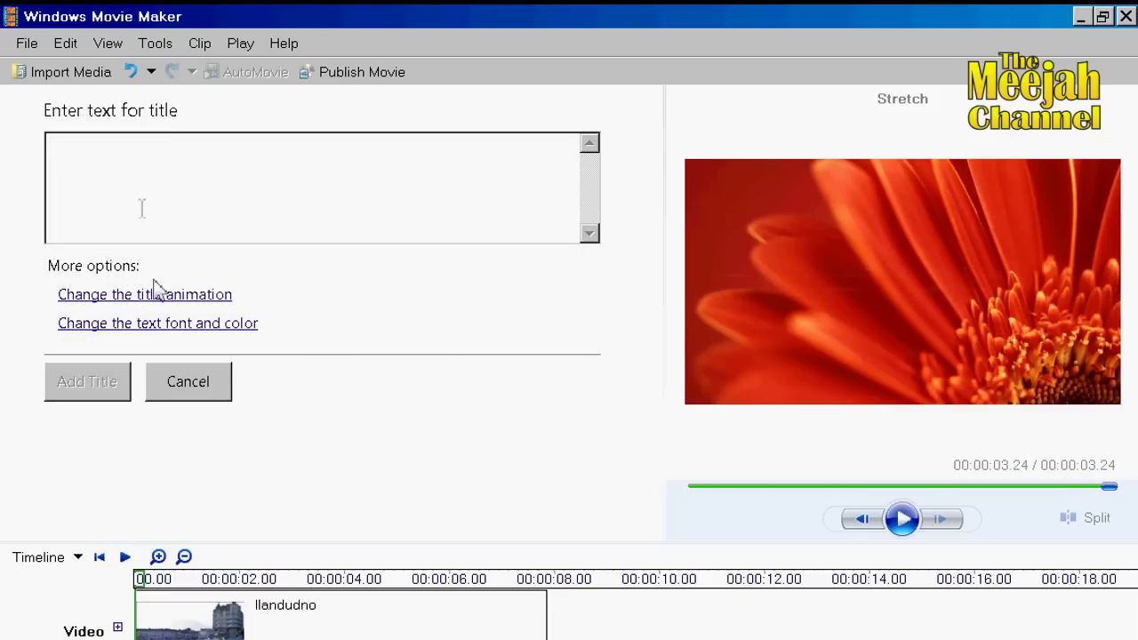
Enter 'My Sample Text' on two lines as the title text
text(My Sample)
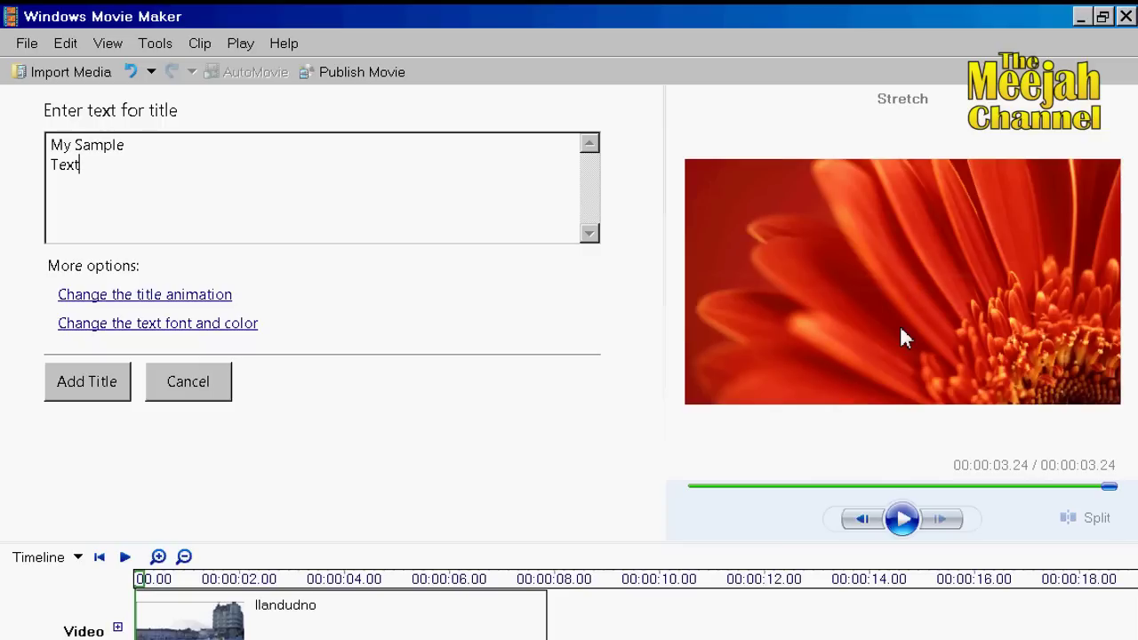
click(190, 325)
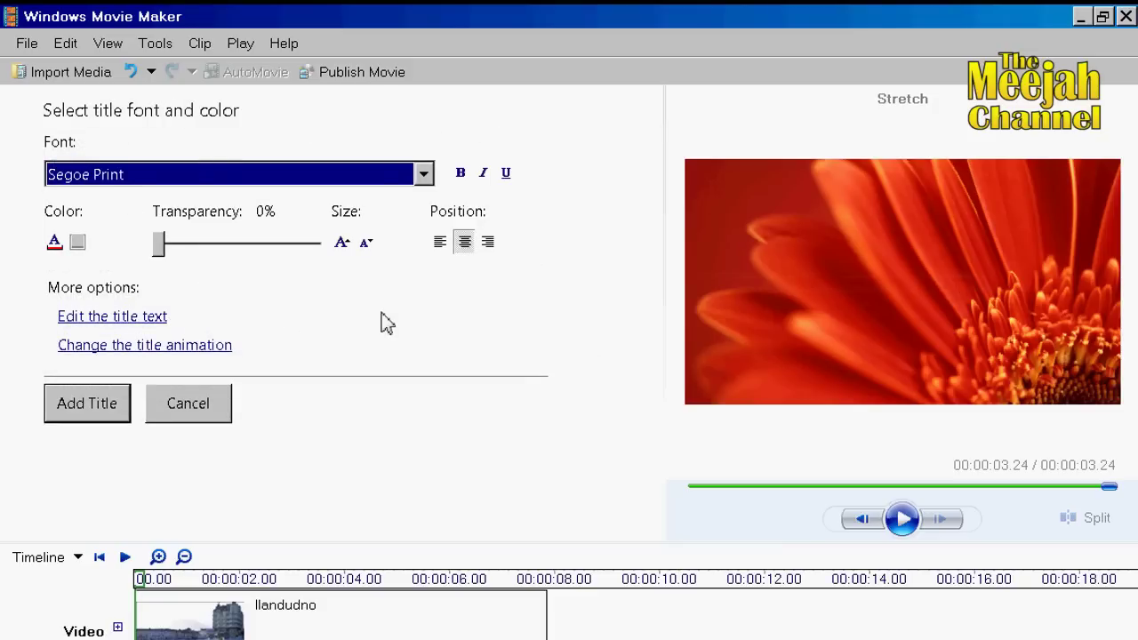
Try Courier New, Dayton and BacktalkSerif BTN fonts, settling on Baby Kruffy for the title
click(424, 174)
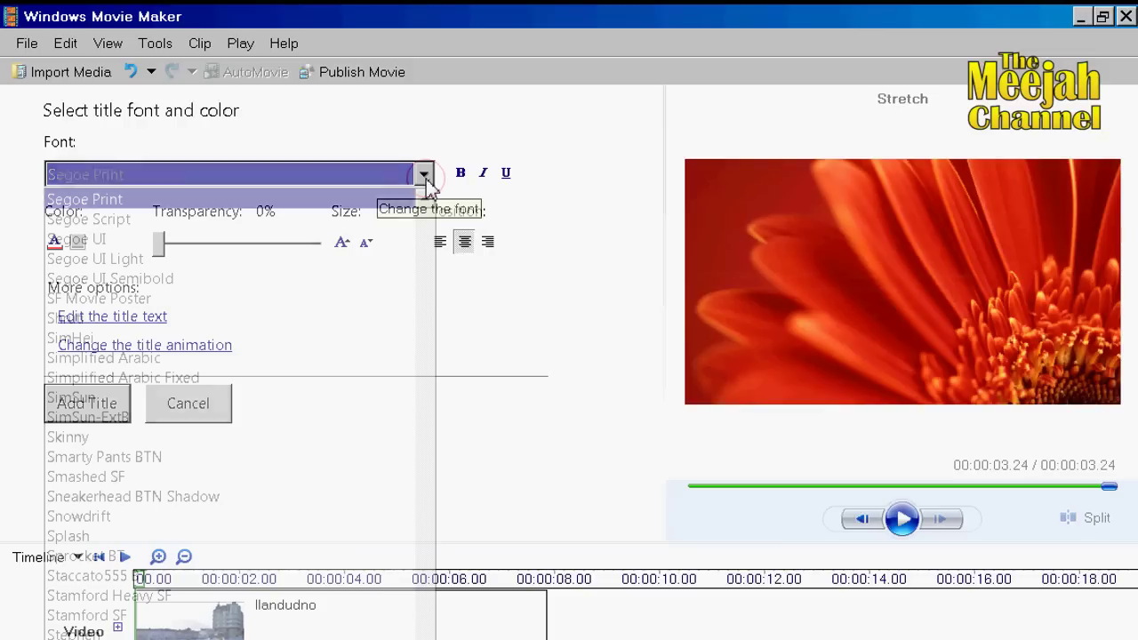
scroll(401, 610, up, 6)
drag(418, 569, 419, 382)
click(165, 340)
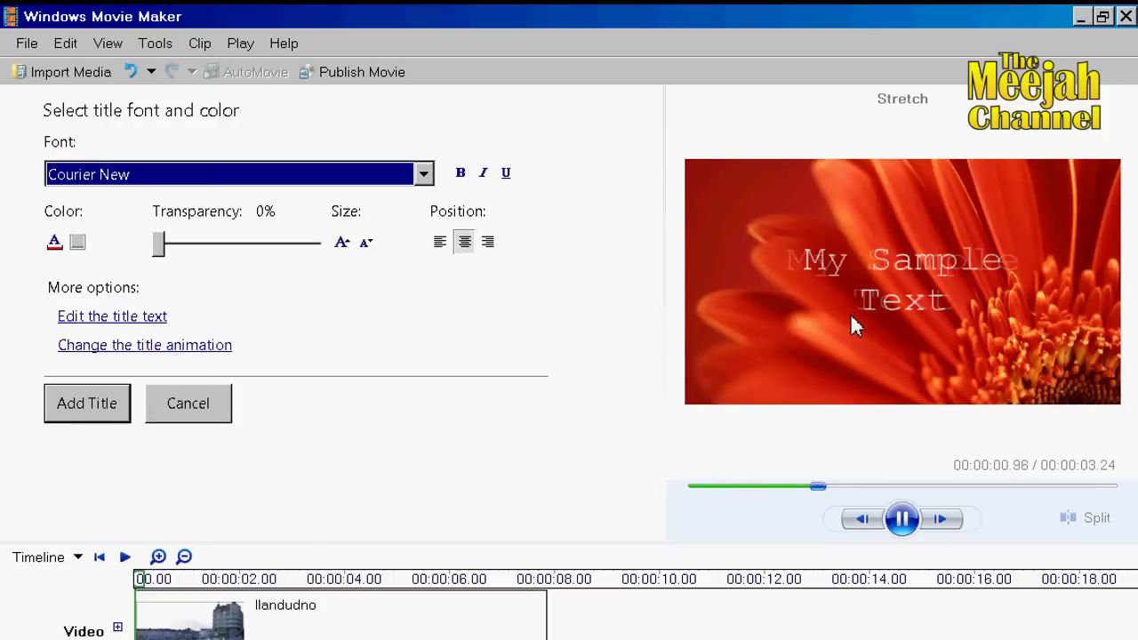
click(424, 175)
click(325, 377)
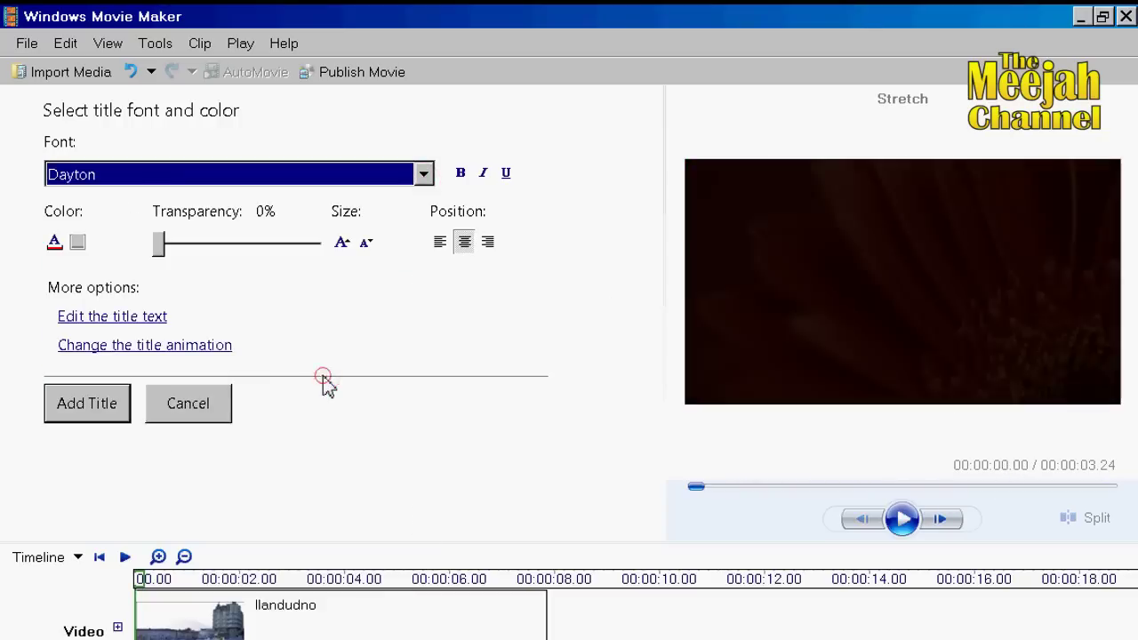
click(425, 175)
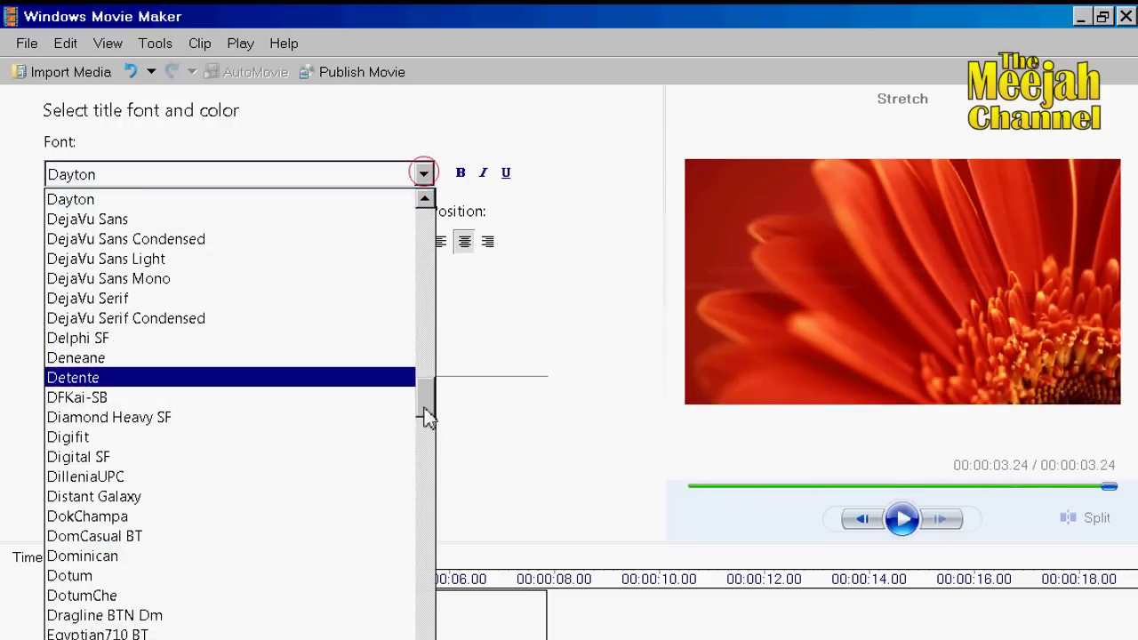
drag(422, 409, 437, 295)
click(302, 345)
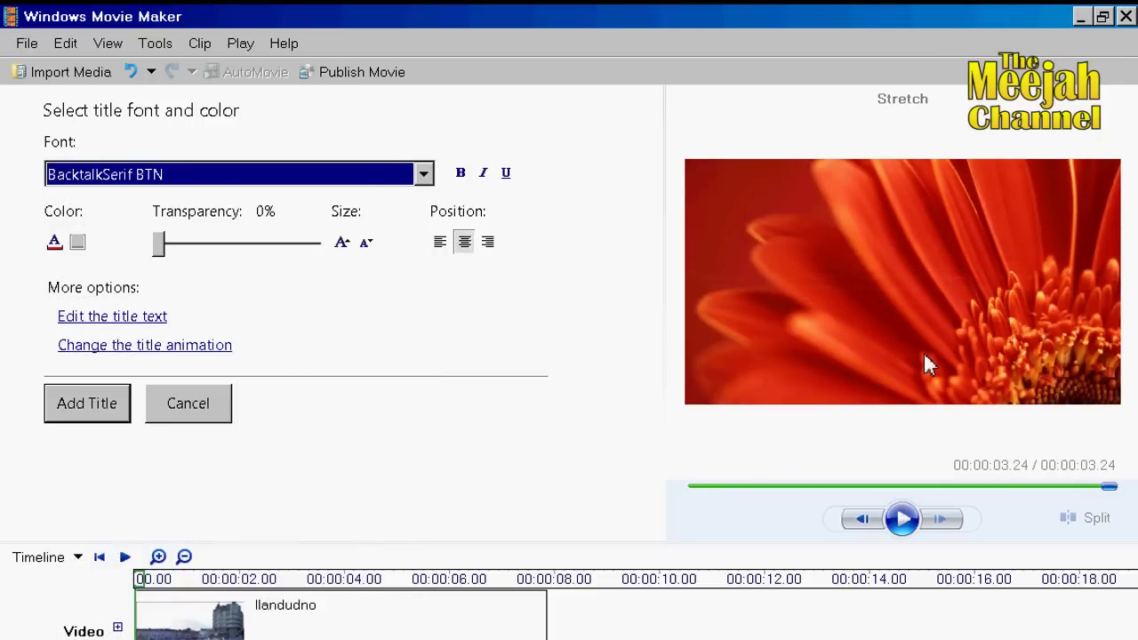
key(Up)
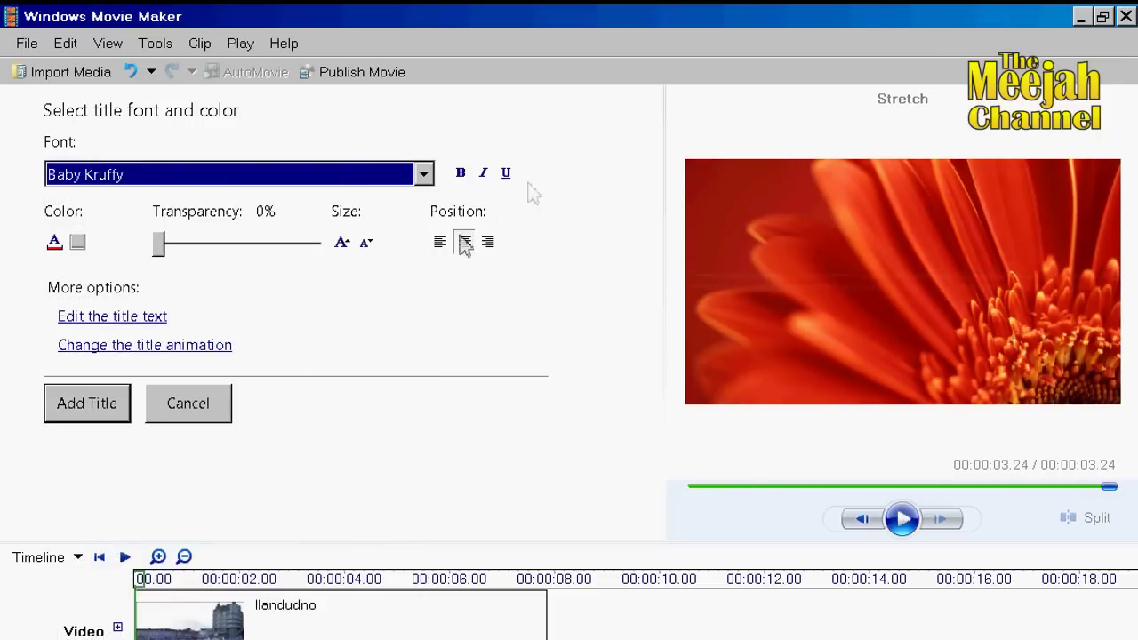
Preview bold, italic and underline on the title text, then switch underline and italic back off
click(461, 174)
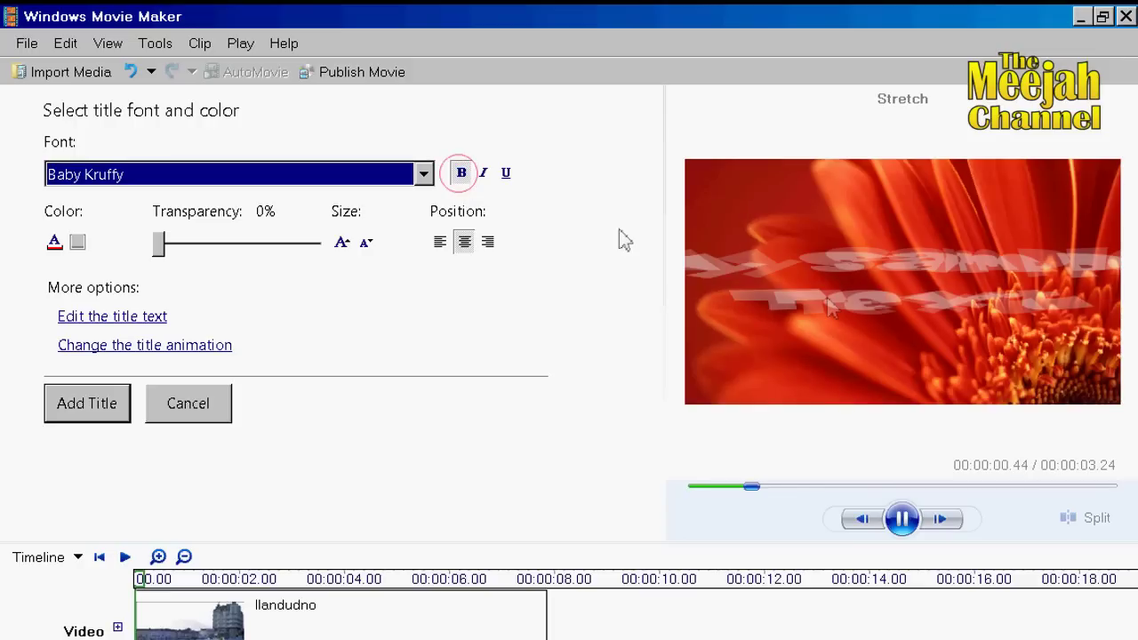
click(486, 176)
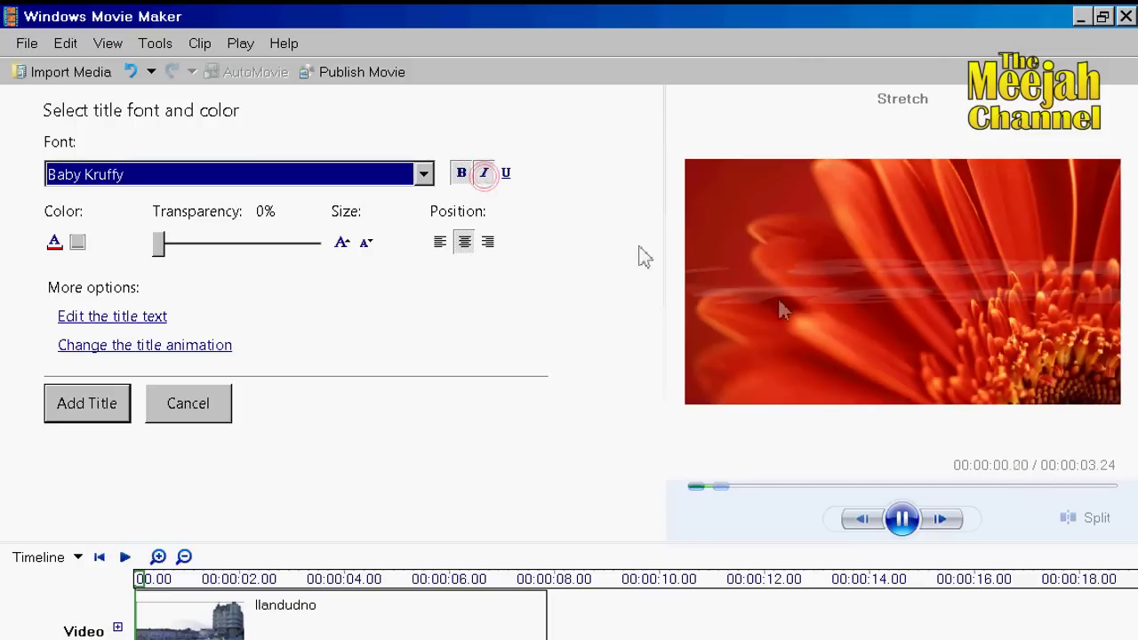
click(507, 174)
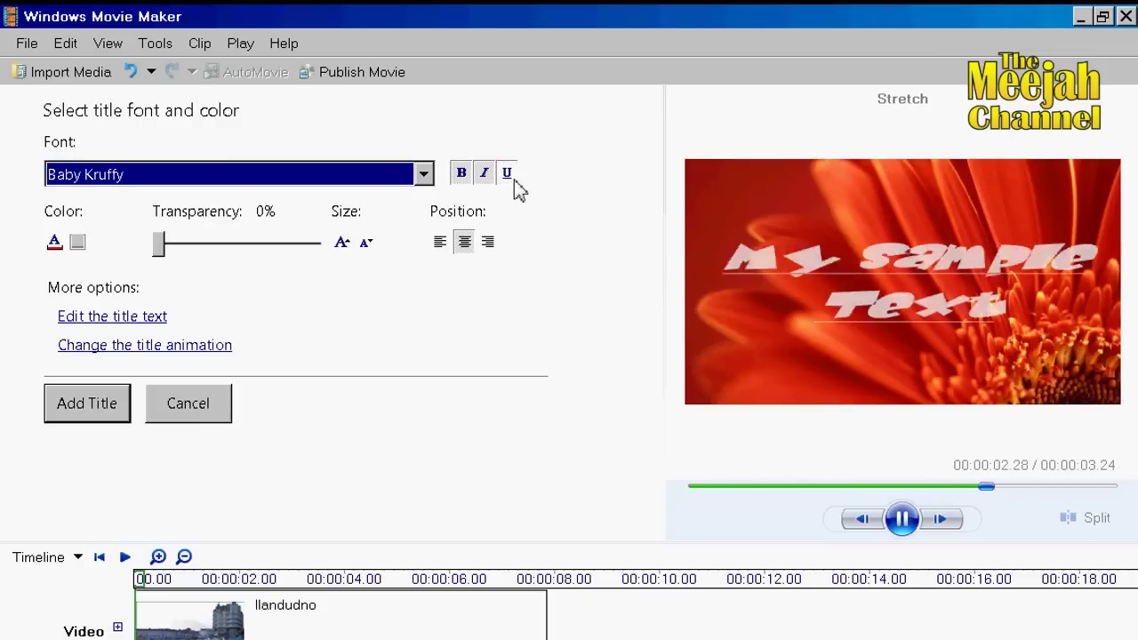
click(506, 174)
click(485, 174)
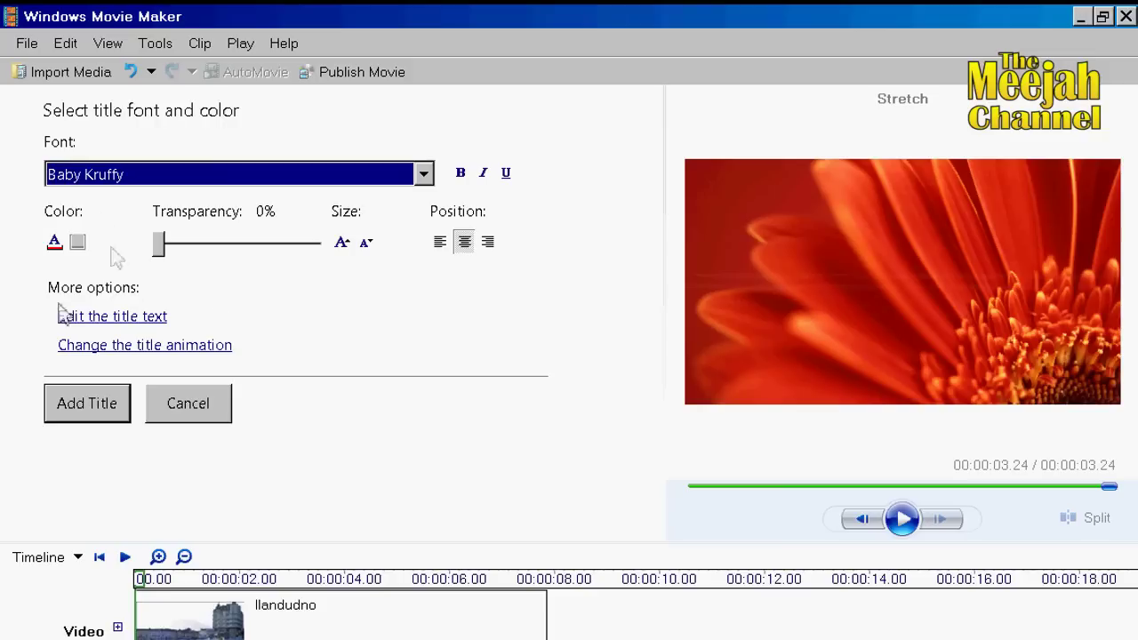
click(55, 243)
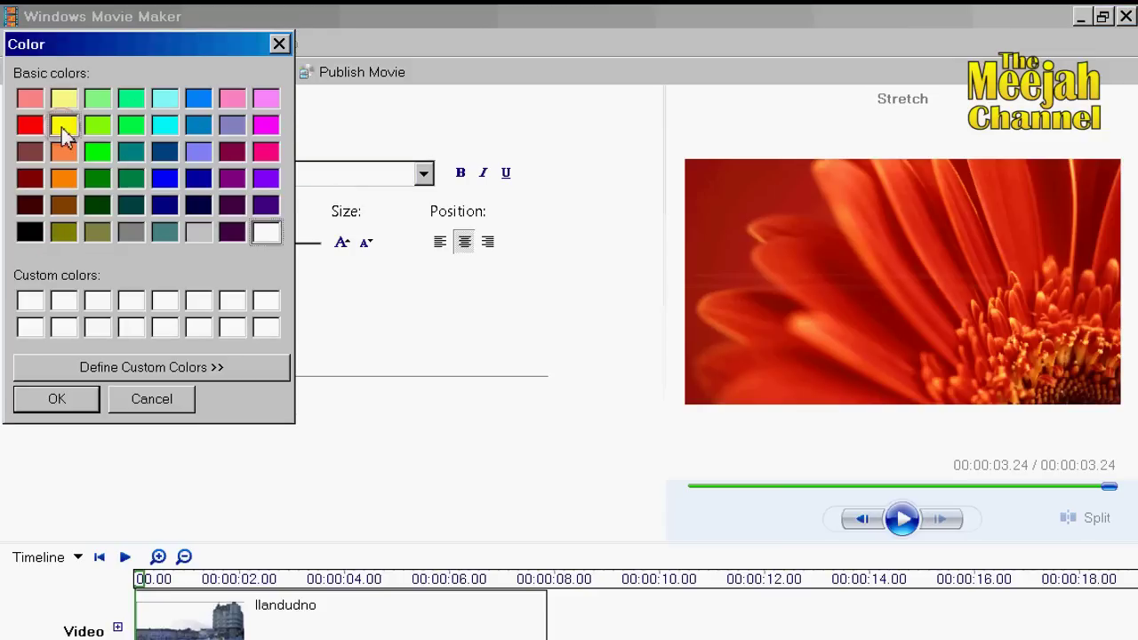
Make the title text yellow and, after trying 74%, 48% and 25% transparency, return it to 0%
click(64, 124)
click(81, 400)
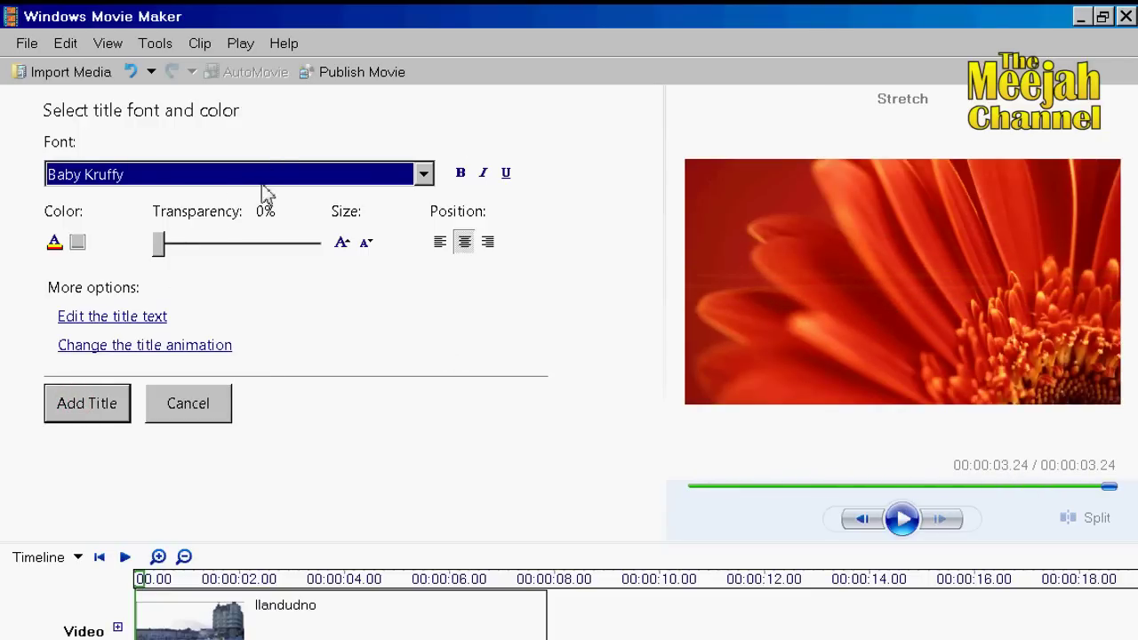
drag(162, 246, 290, 256)
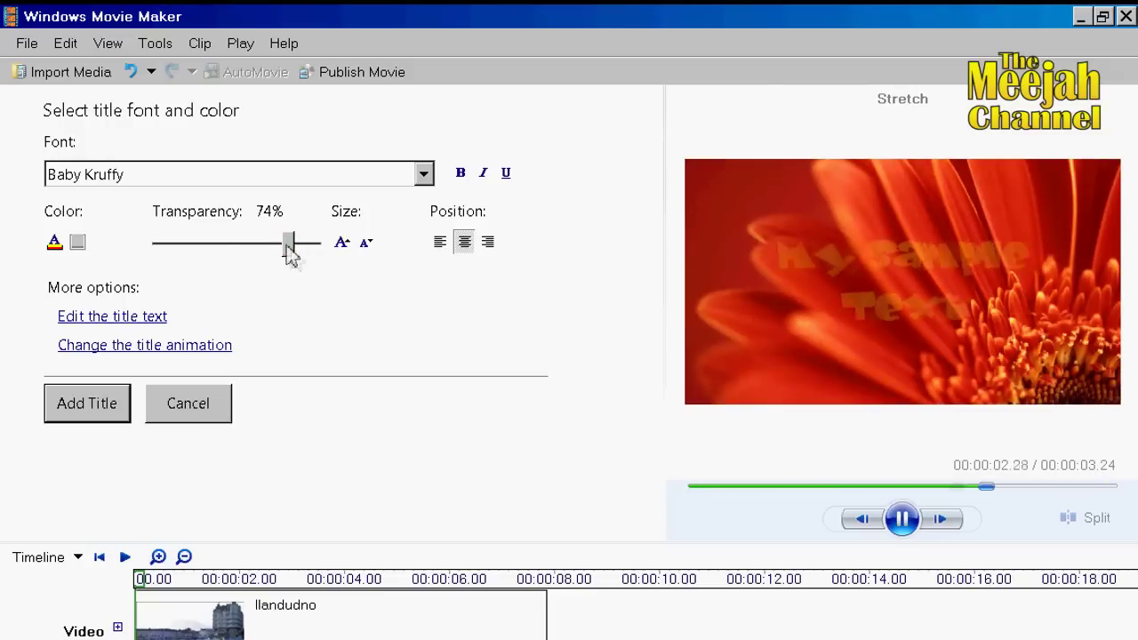
drag(290, 253, 244, 254)
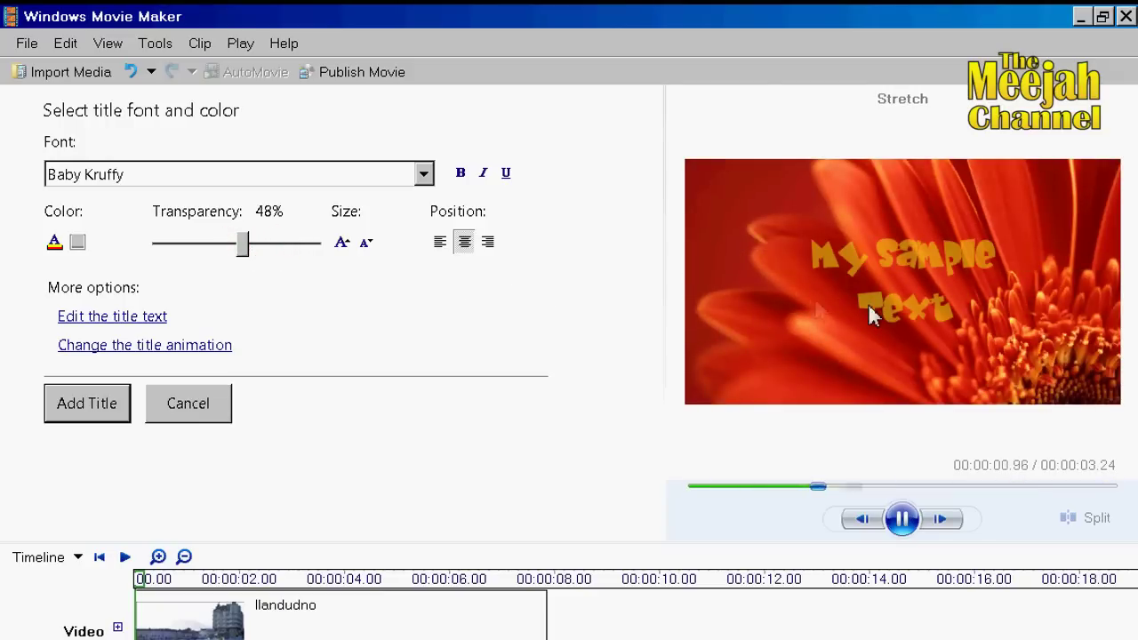
click(243, 252)
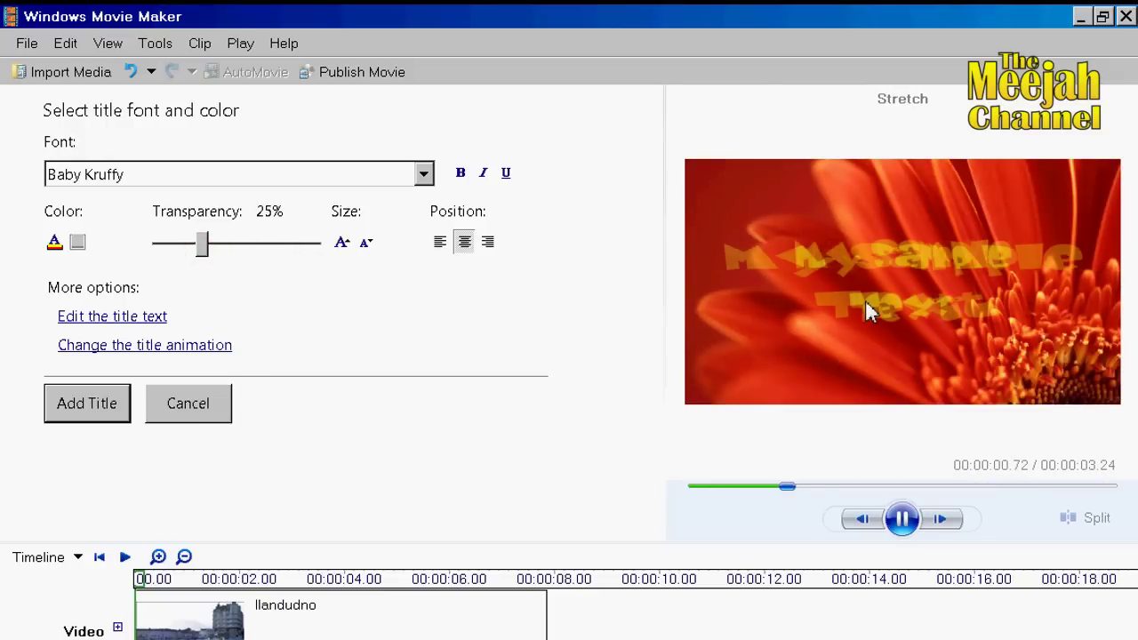
drag(201, 244, 129, 256)
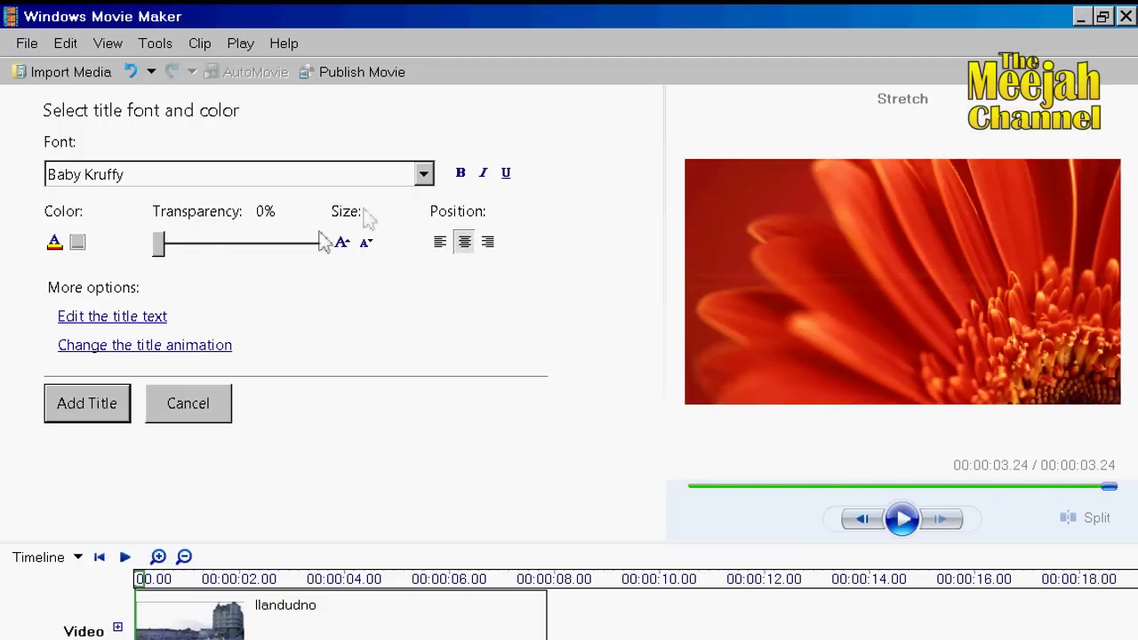
click(343, 247)
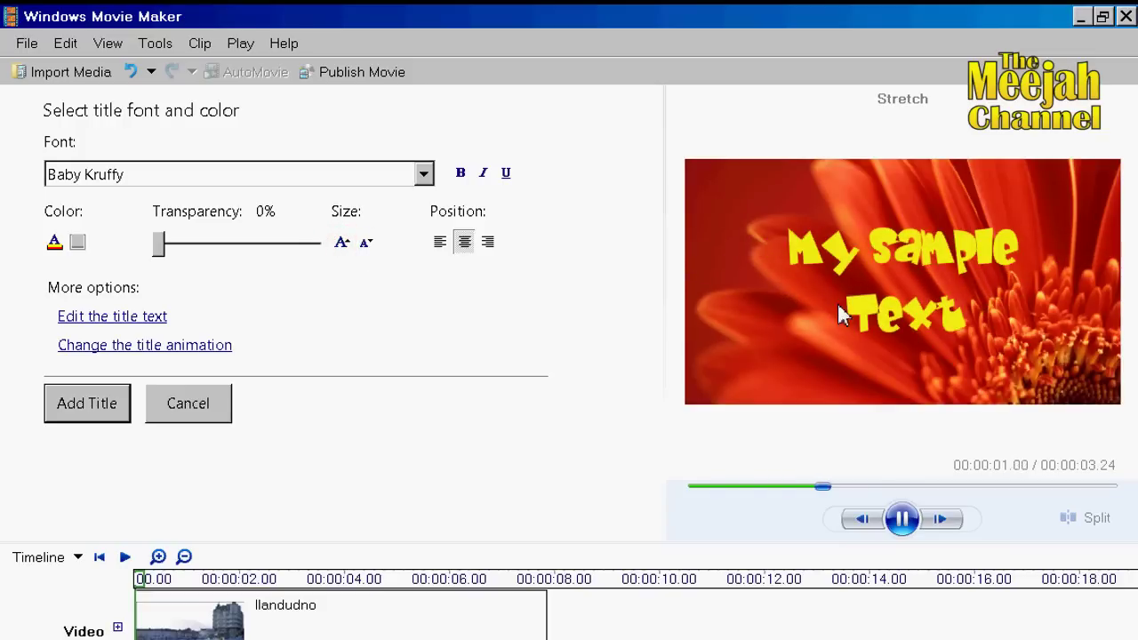
click(368, 247)
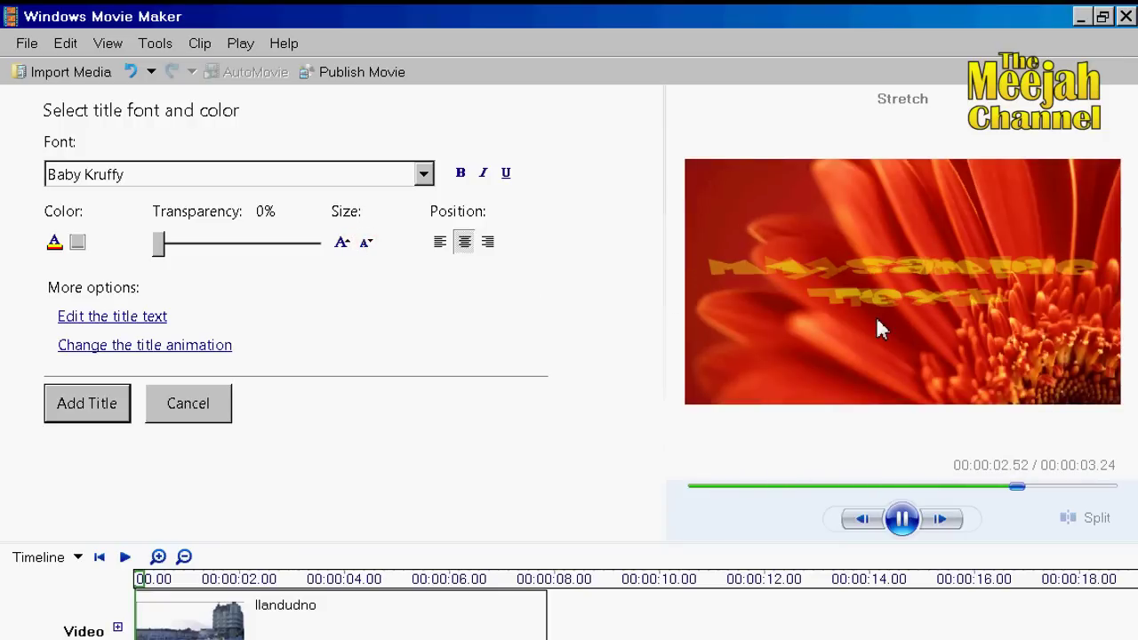
click(440, 242)
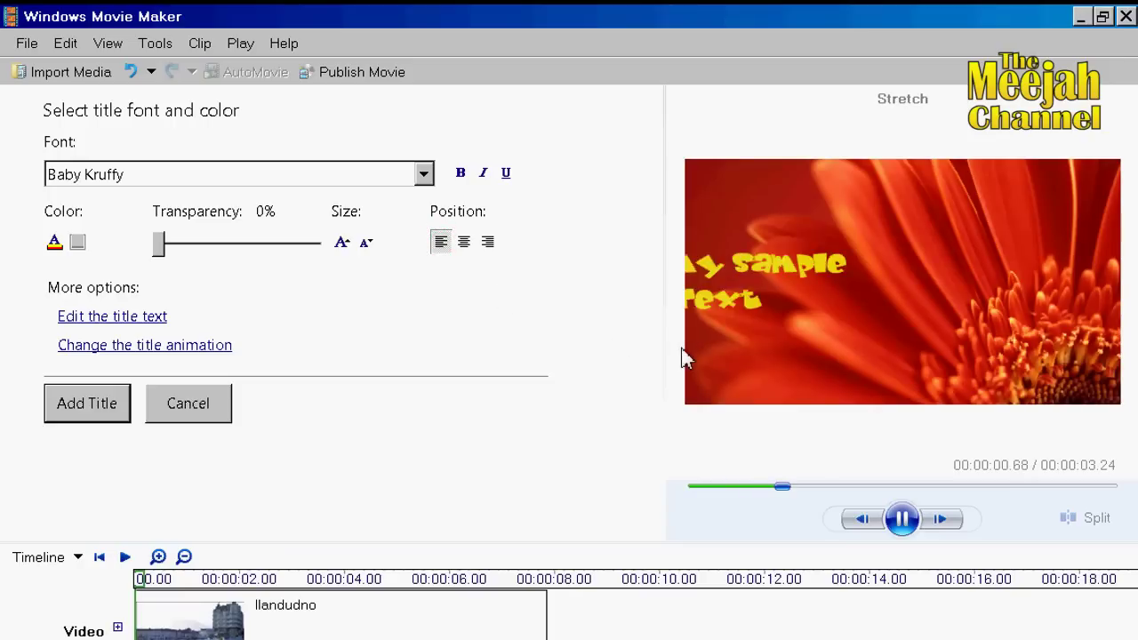
click(488, 242)
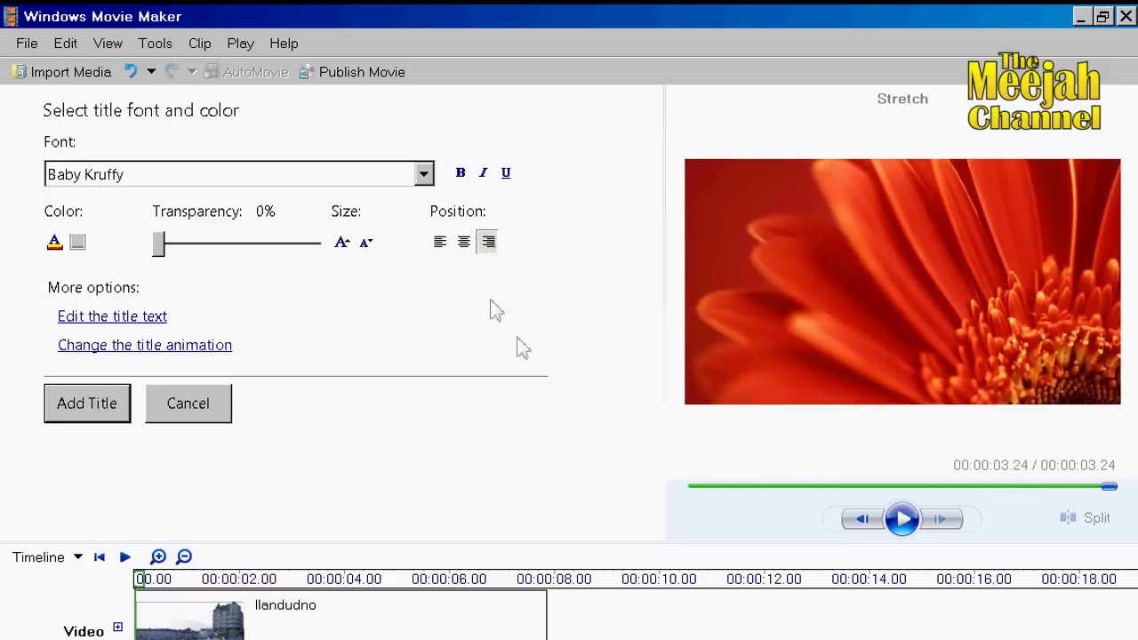
click(464, 242)
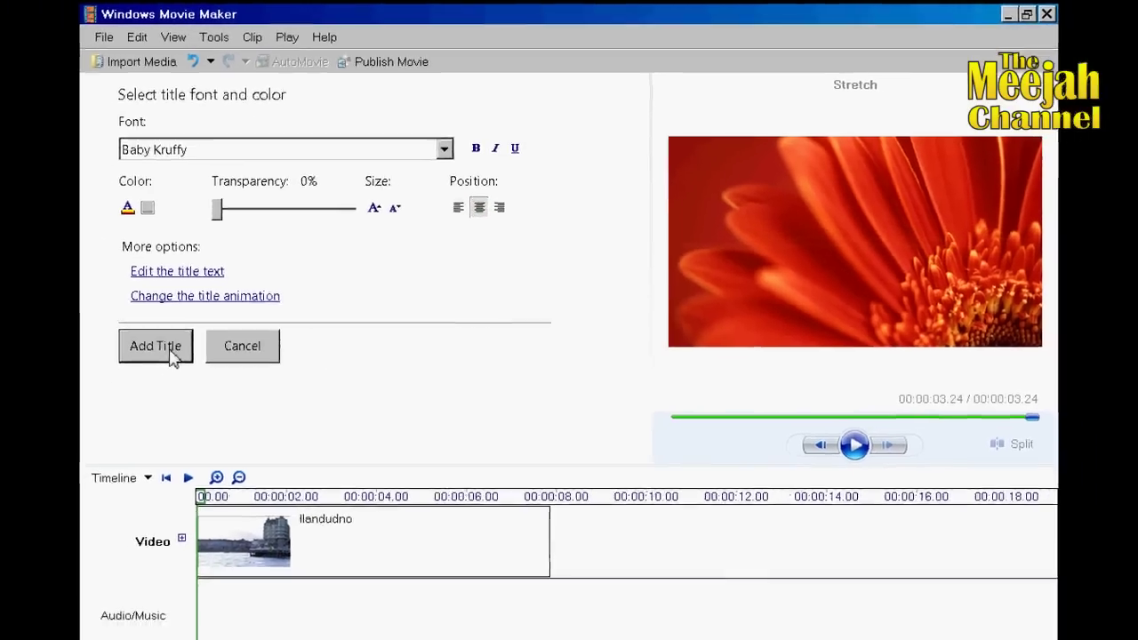
Add the title over the llandudno clip, then move it near the start and lengthen it
click(105, 414)
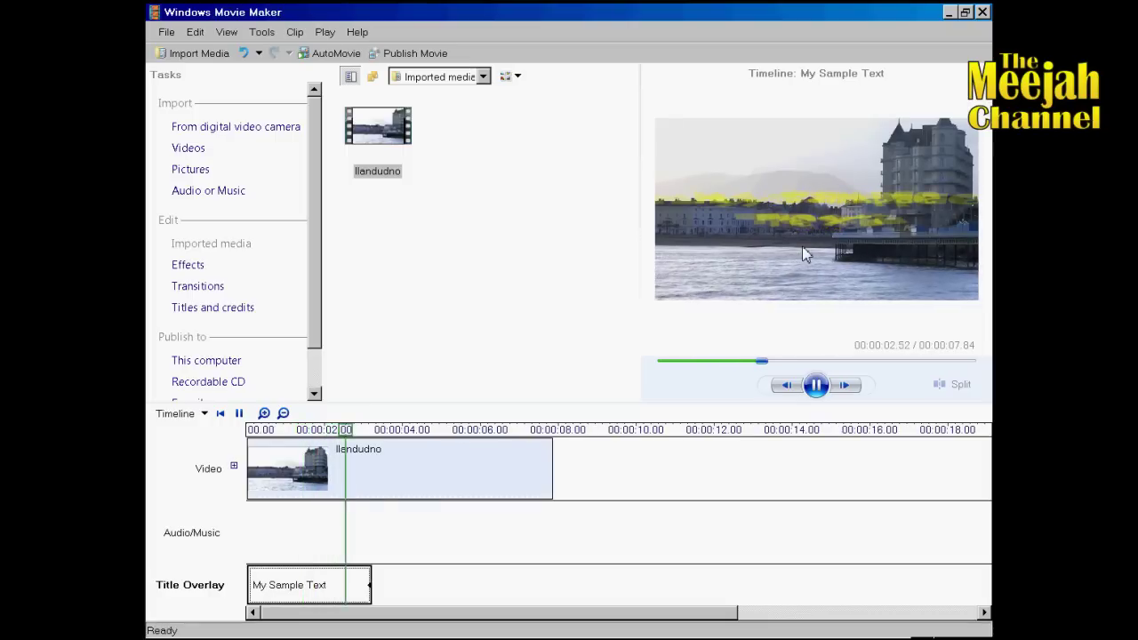
click(816, 386)
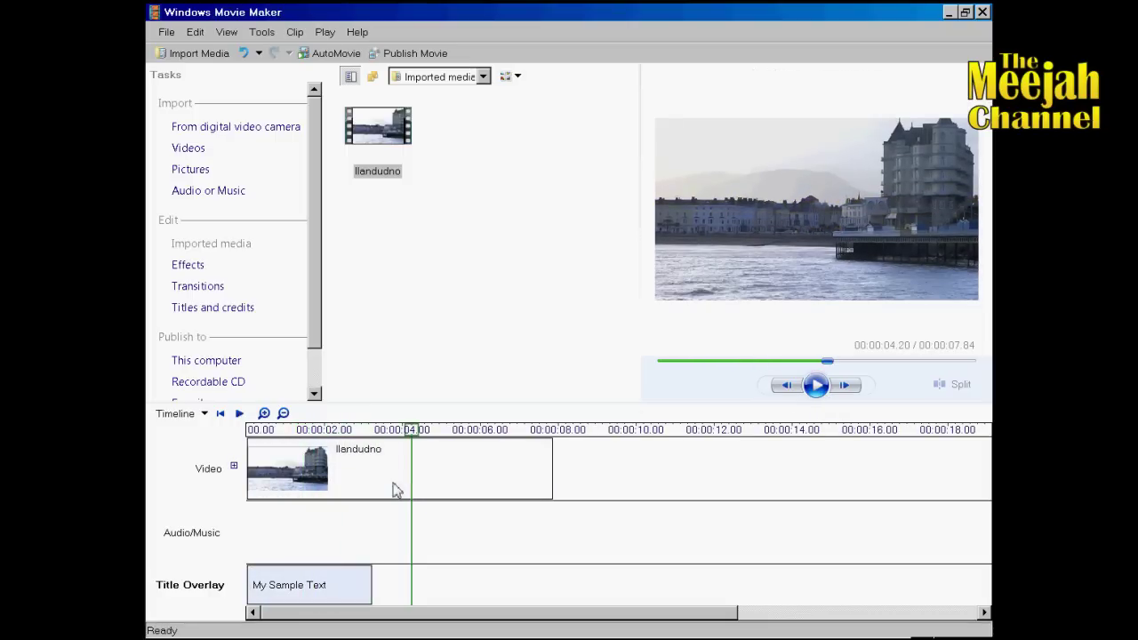
drag(339, 580, 465, 576)
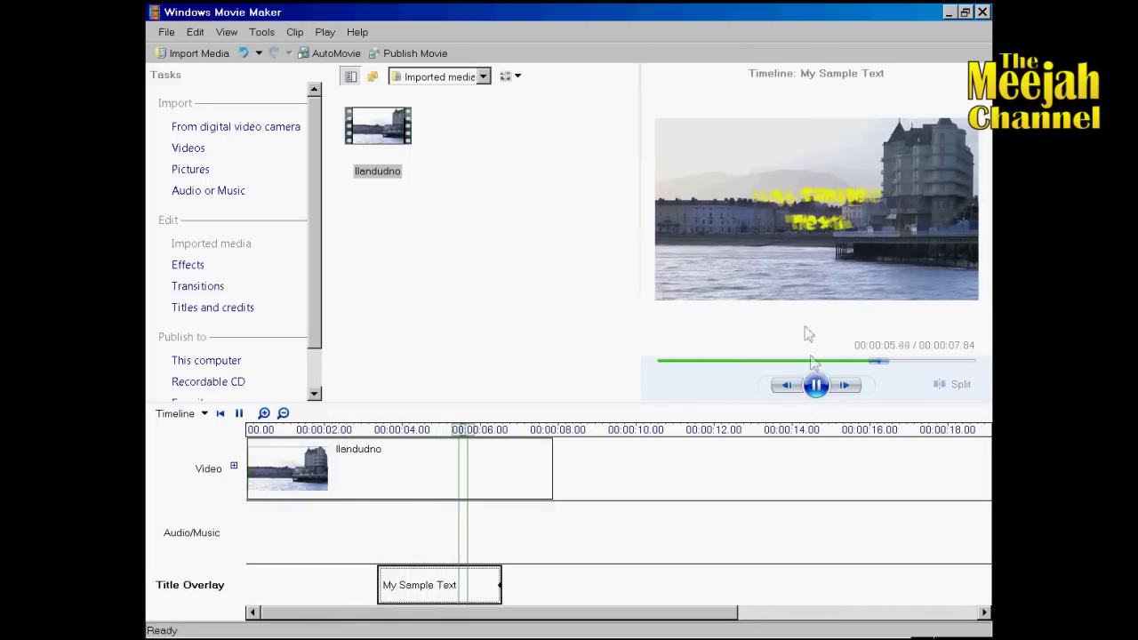
click(816, 385)
drag(455, 588, 384, 591)
drag(483, 587, 541, 587)
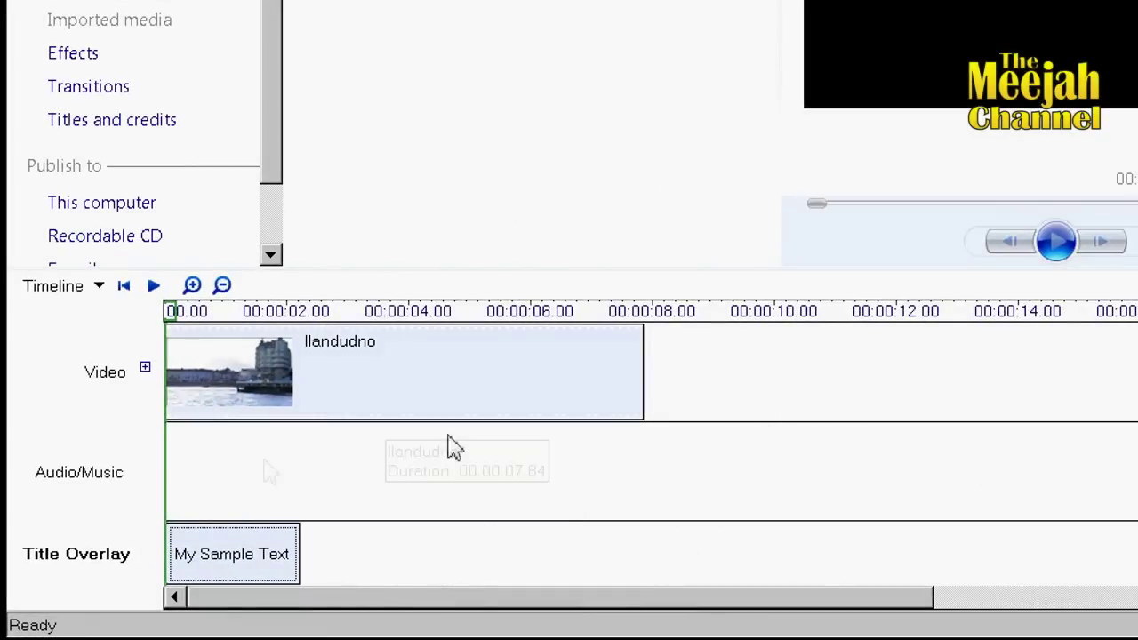
Delete the 'My Sample Text' title clip from the Title Overlay track
double_click(249, 553)
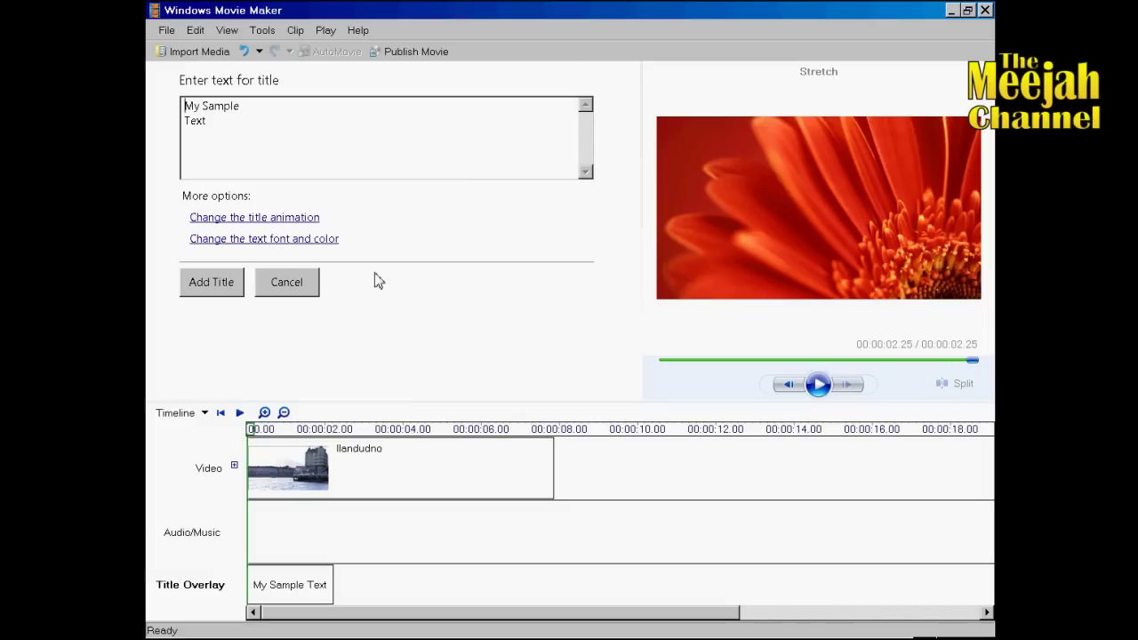
right_click(297, 582)
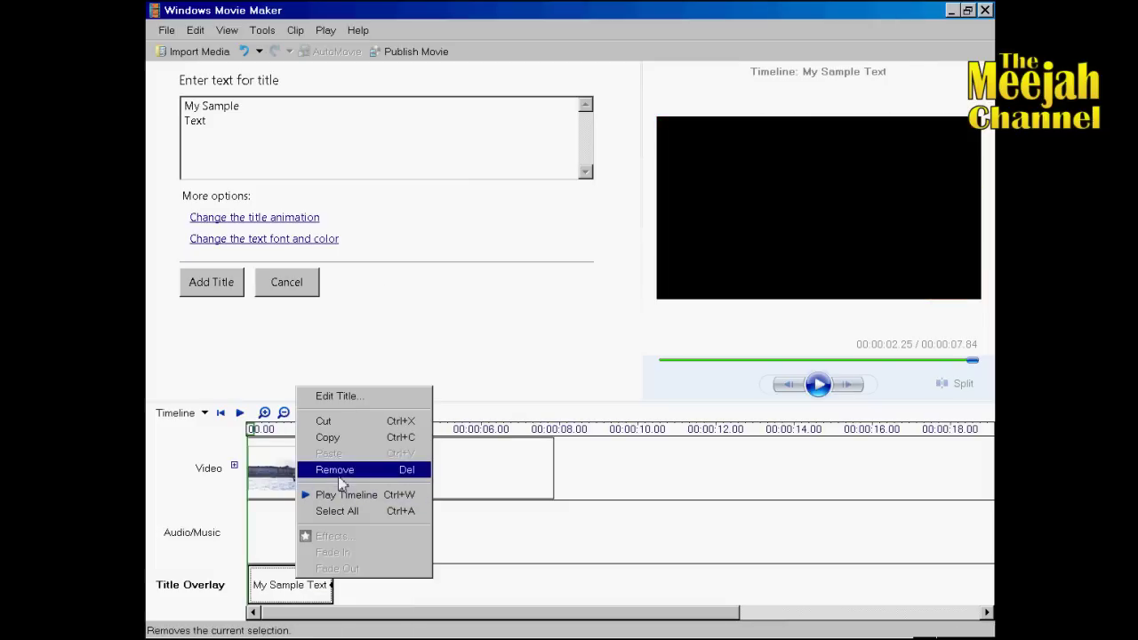
click(342, 474)
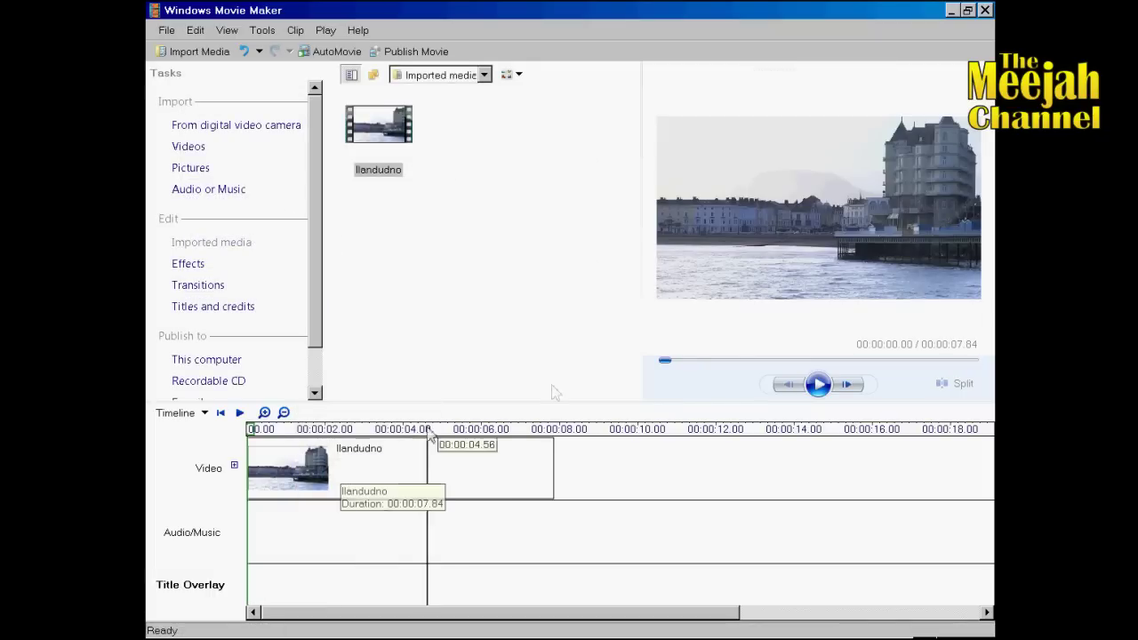